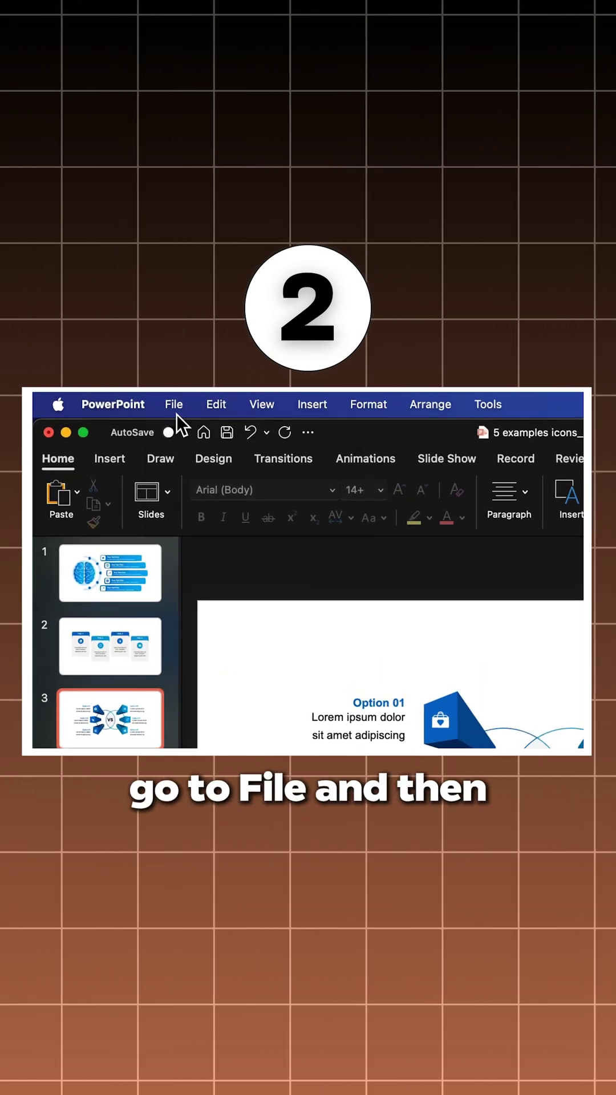
Step: Compress the presentation's pictures at On-screen (150 ppi) quality via Compress Pictures
{"action": "left_click", "coordinate": [176, 413]}
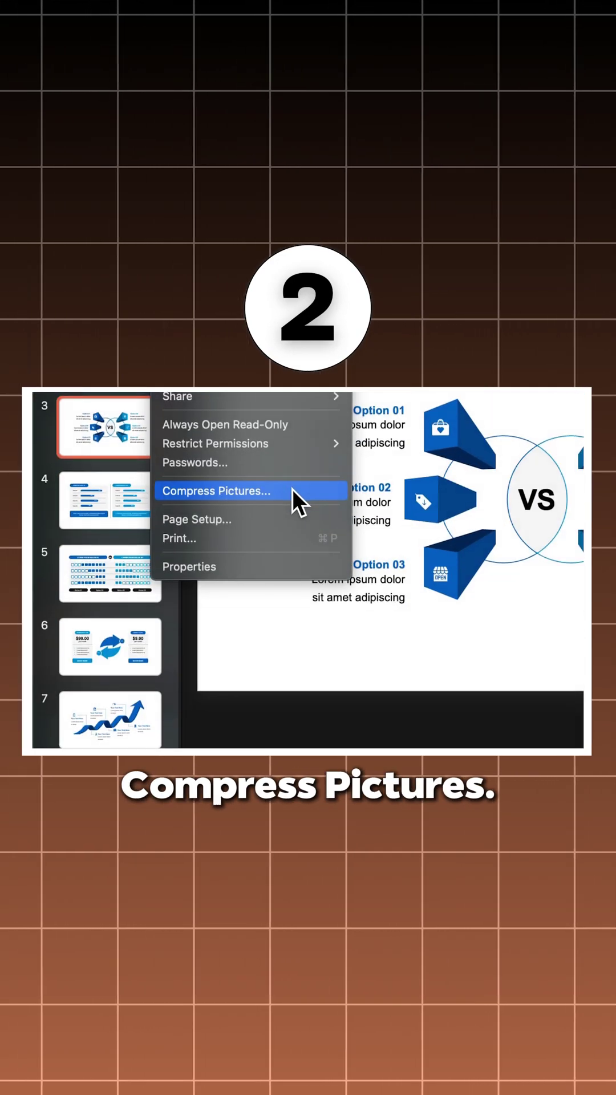
{"action": "left_click", "coordinate": [292, 489]}
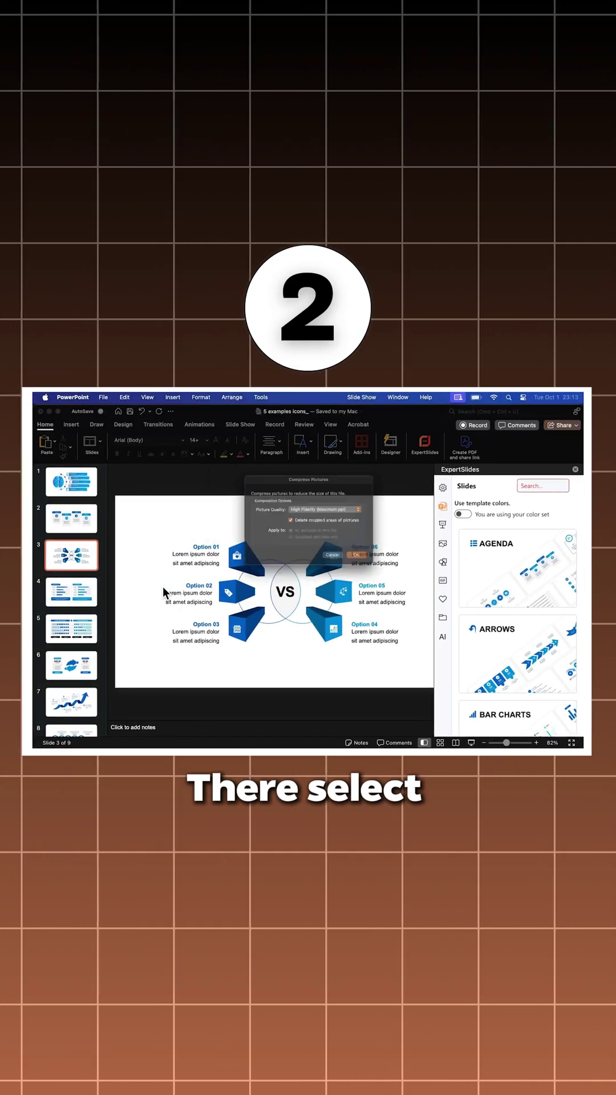
{"action": "left_click", "coordinate": [374, 530]}
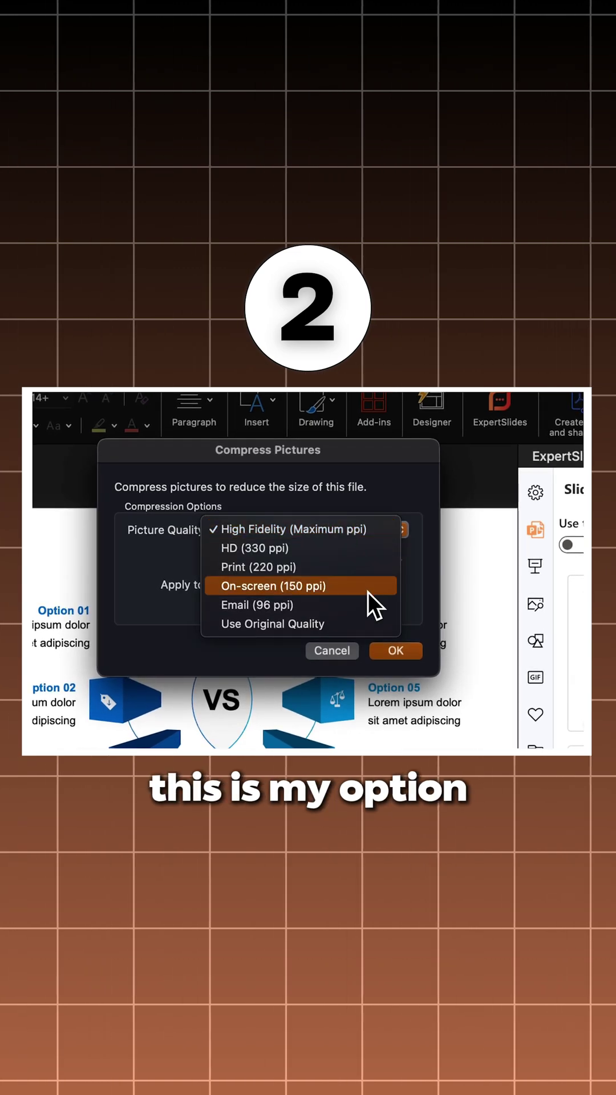
{"action": "left_click", "coordinate": [367, 591]}
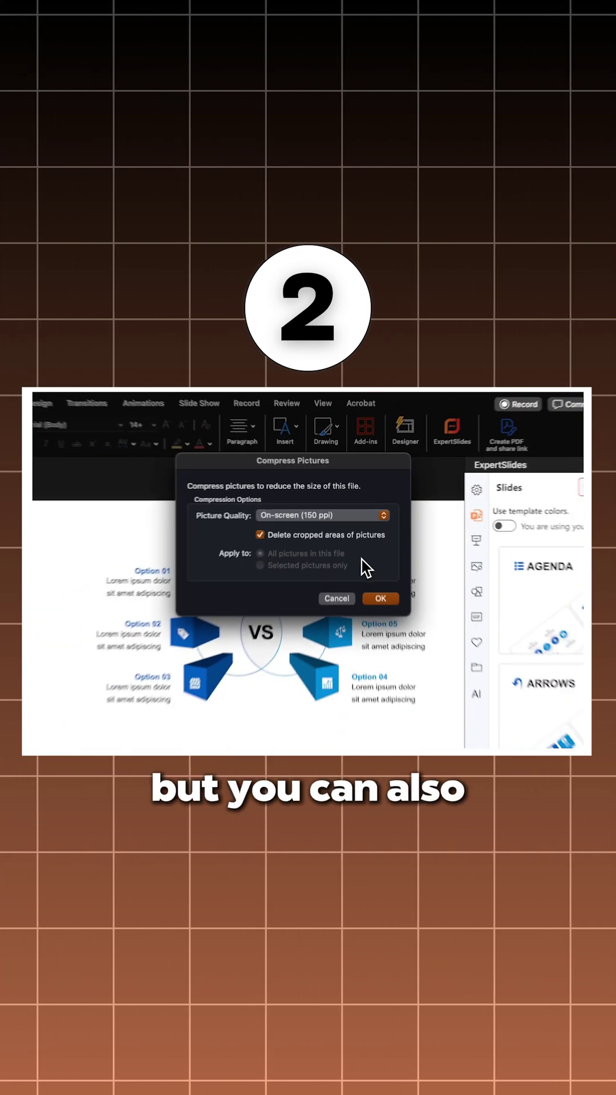
{"action": "left_click", "coordinate": [379, 599]}
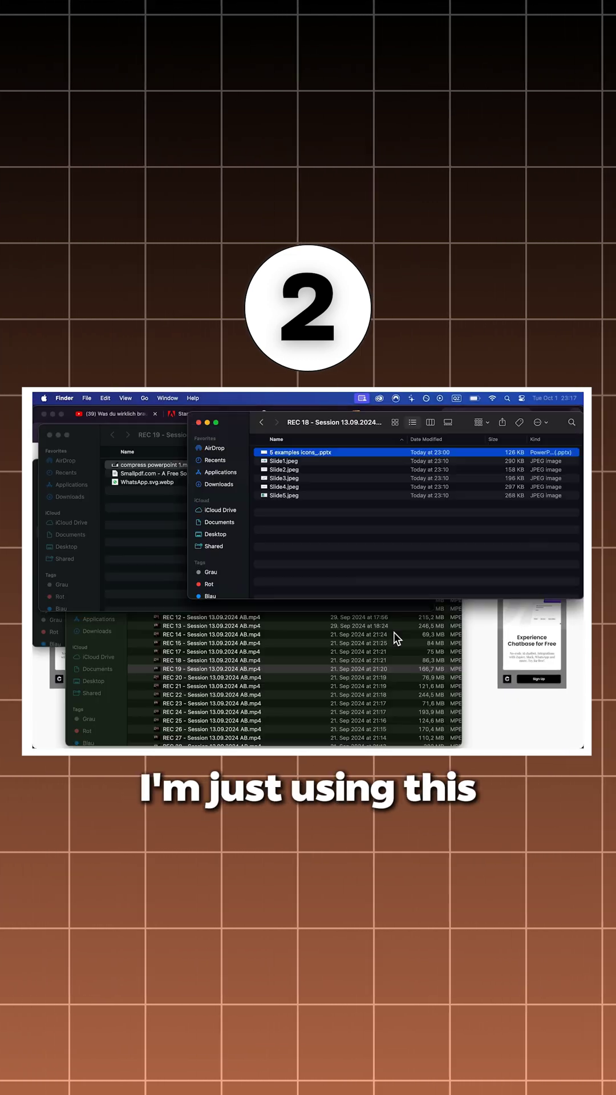
Step: Drag the presentation file from Finder onto Wecompress's 'Drop file here' area
{"action": "left_click_drag", "start_coordinate": [299, 452], "coordinate": [277, 602]}
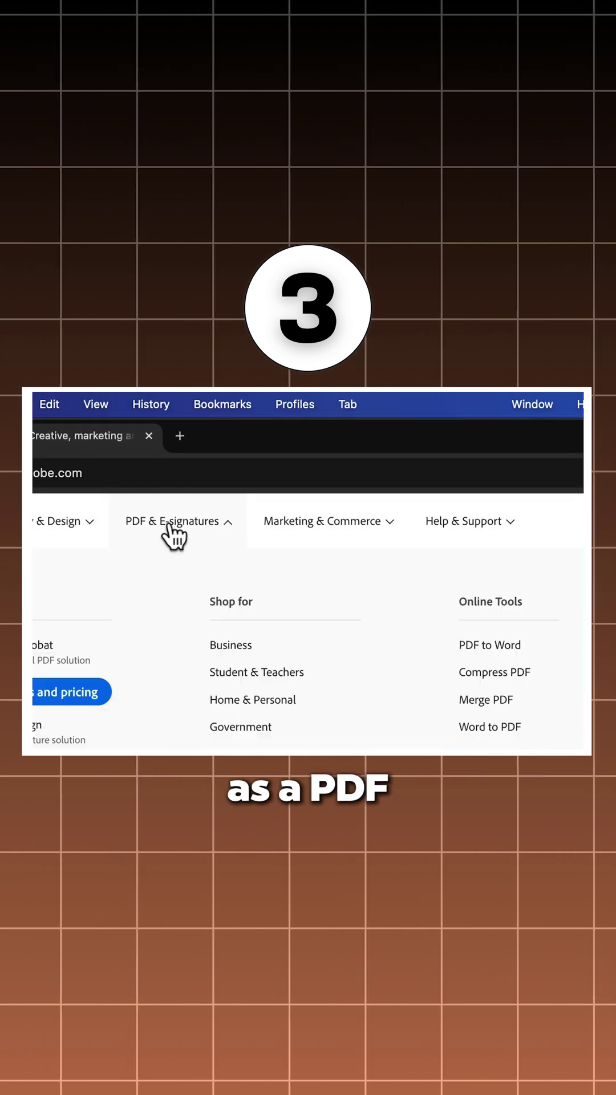
Step: Open Adobe Acrobat's online Compress PDF tool from the PDF & E-signatures menu
{"action": "left_click", "coordinate": [176, 637]}
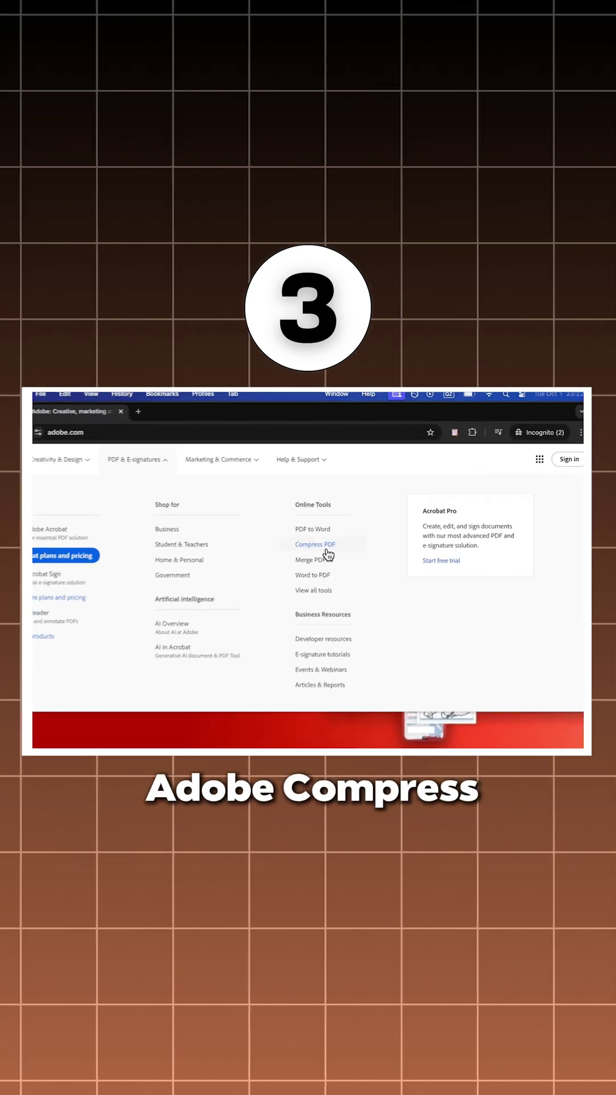